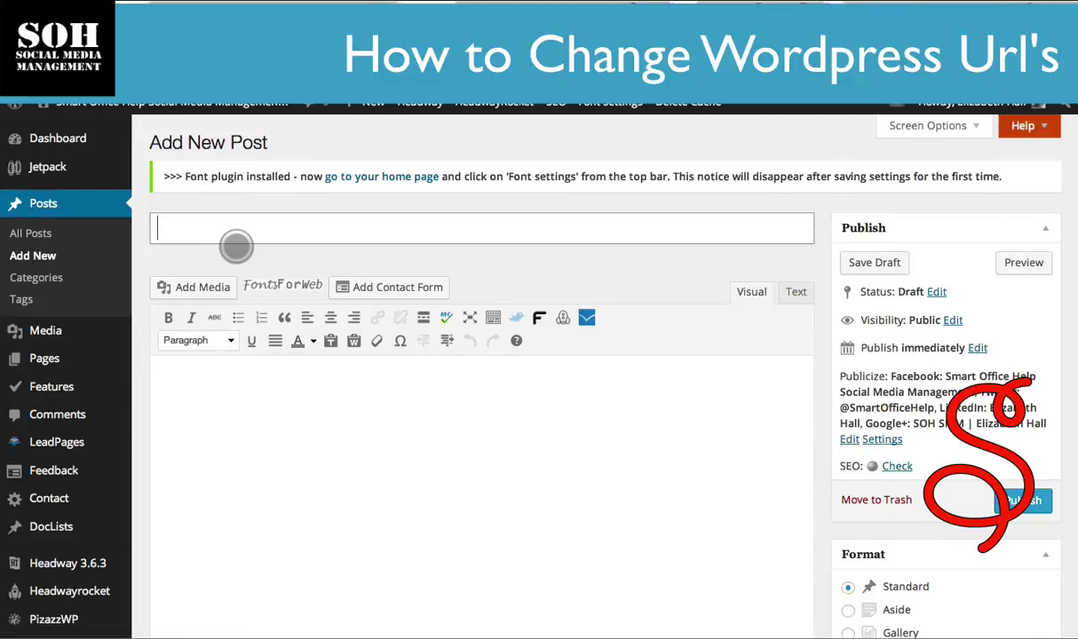
# Step: Title the post 'Why You Need to Change Your Wordpress URL to Maximiz SEO Impact'
pyautogui.write('Wh')
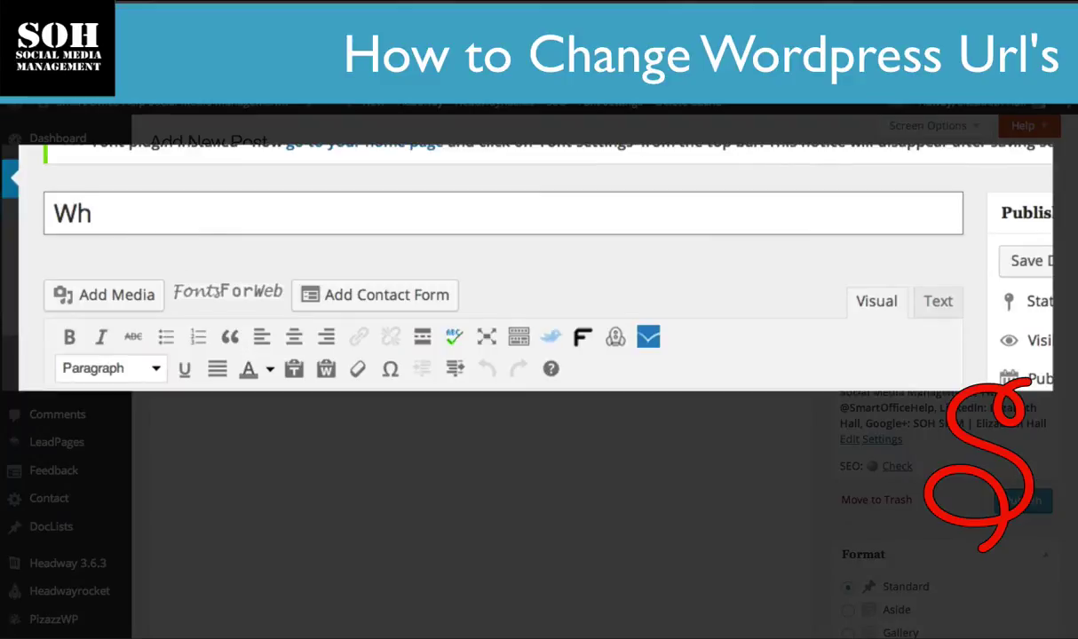
pyautogui.write('y You Nee')
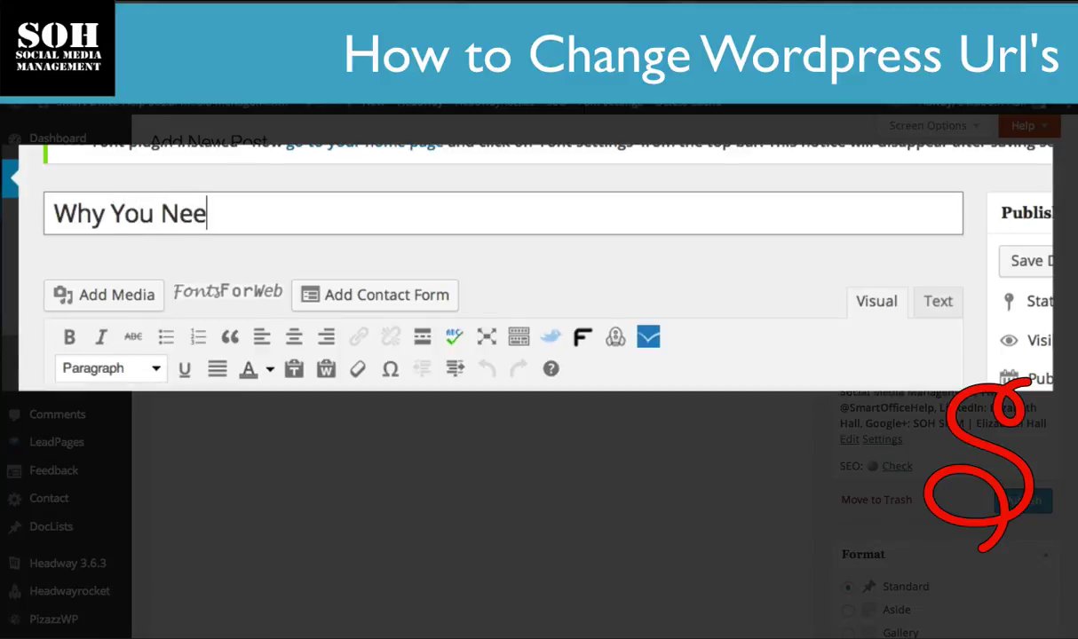
pyautogui.write('d to Change')
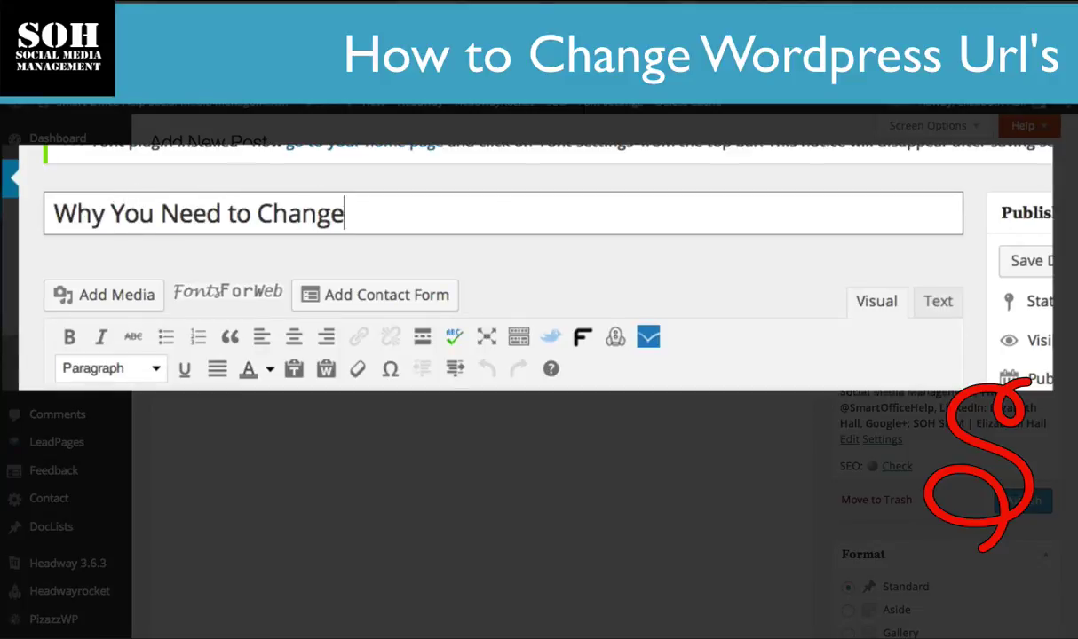
pyautogui.write(' Your Wor')
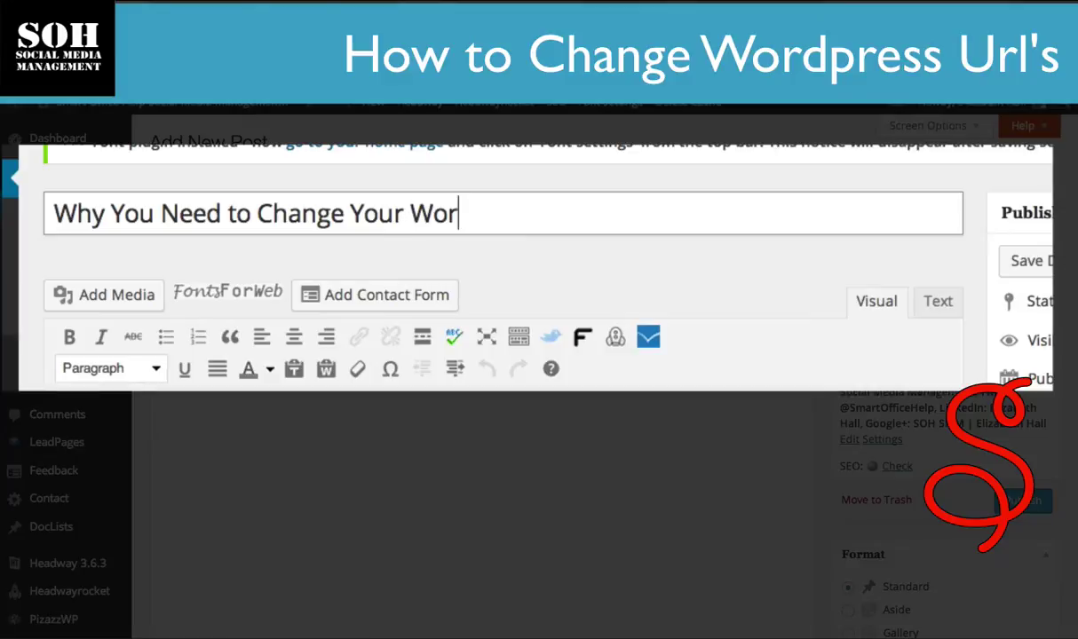
pyautogui.write('dpress U')
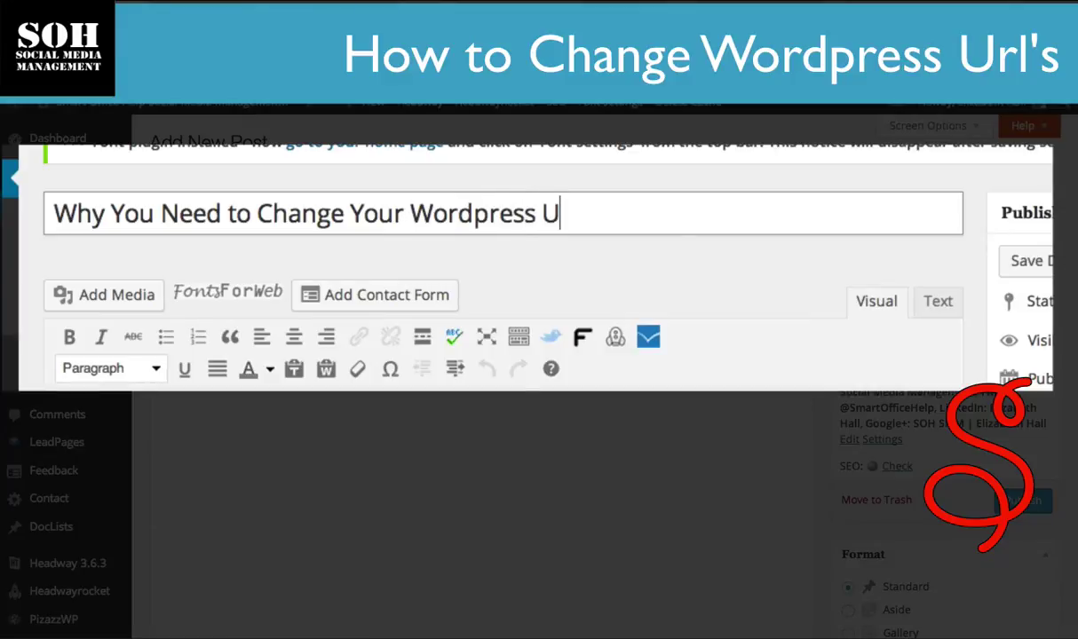
pyautogui.write('RL t')
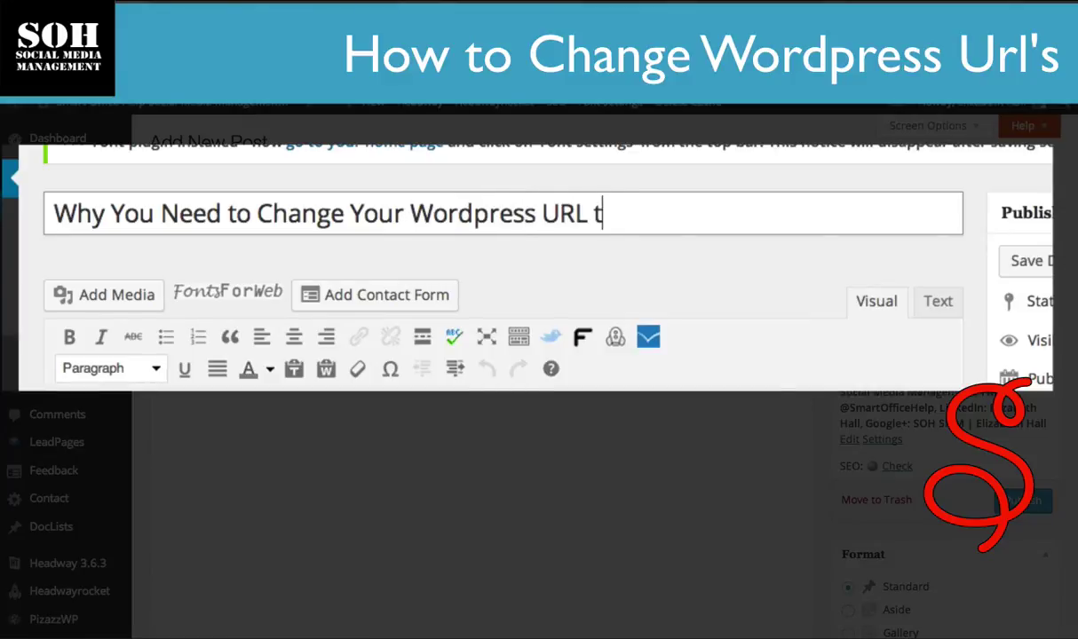
pyautogui.write('o Maximi')
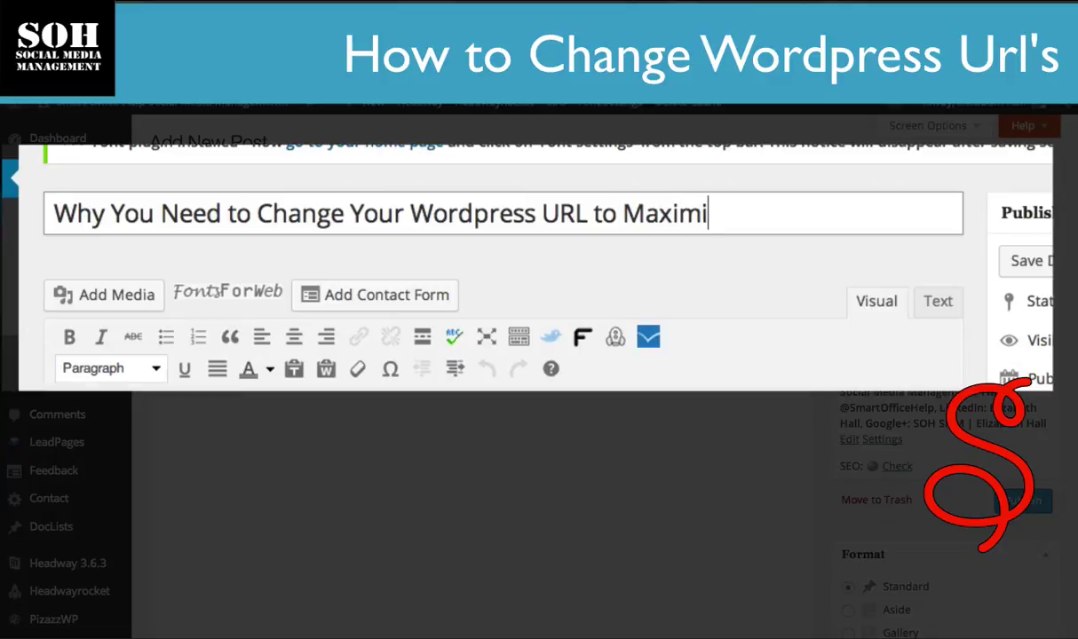
pyautogui.write('z SEO i')
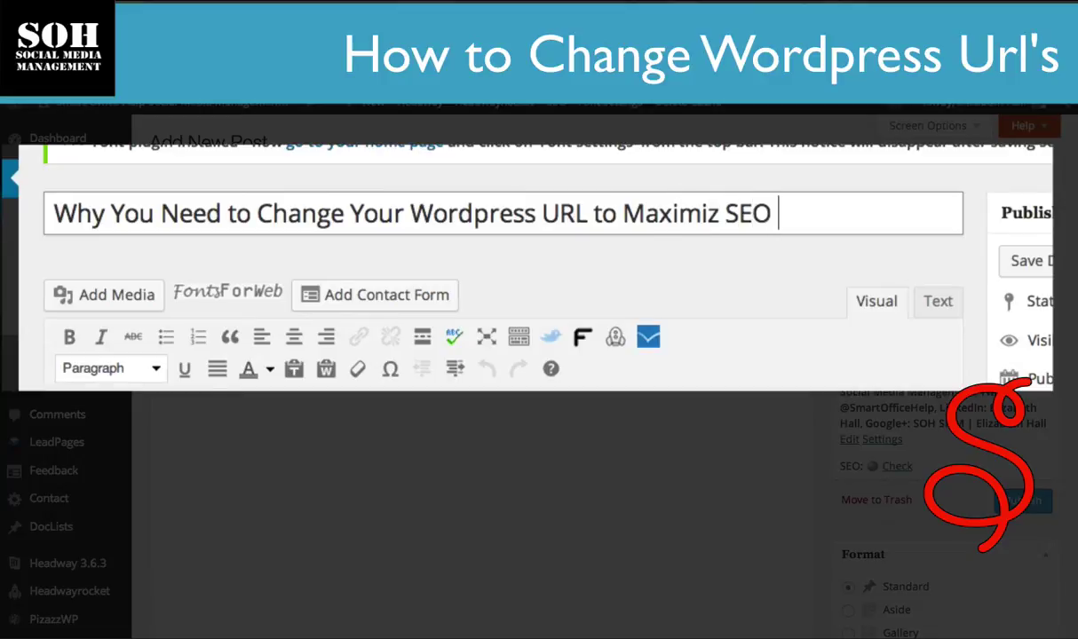
pyautogui.press('BackSpace')
pyautogui.write('Impact')
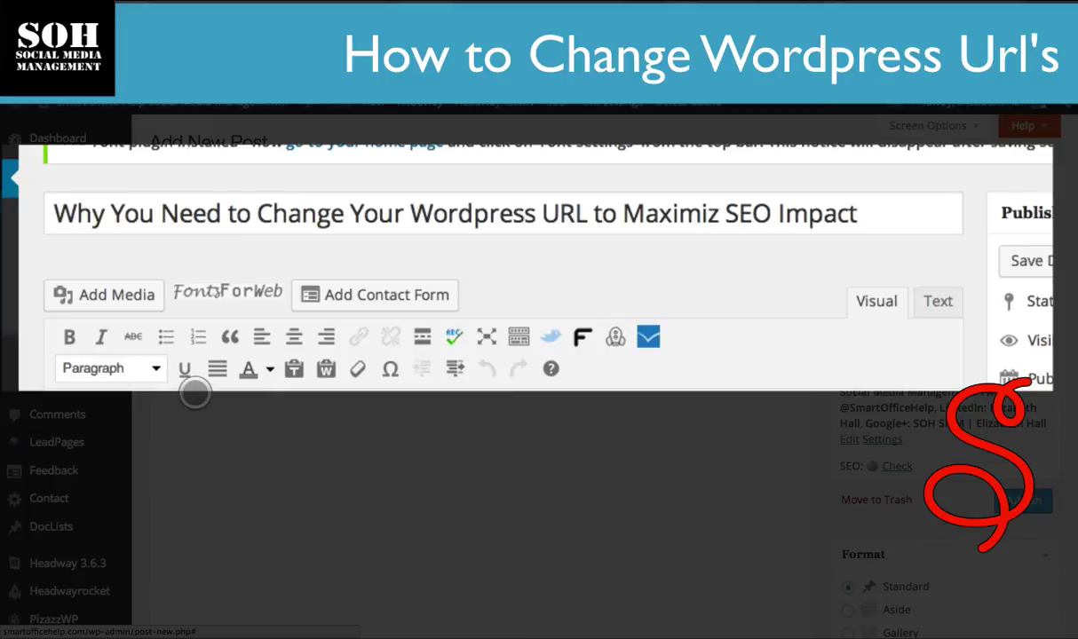
pyautogui.click(195, 392)
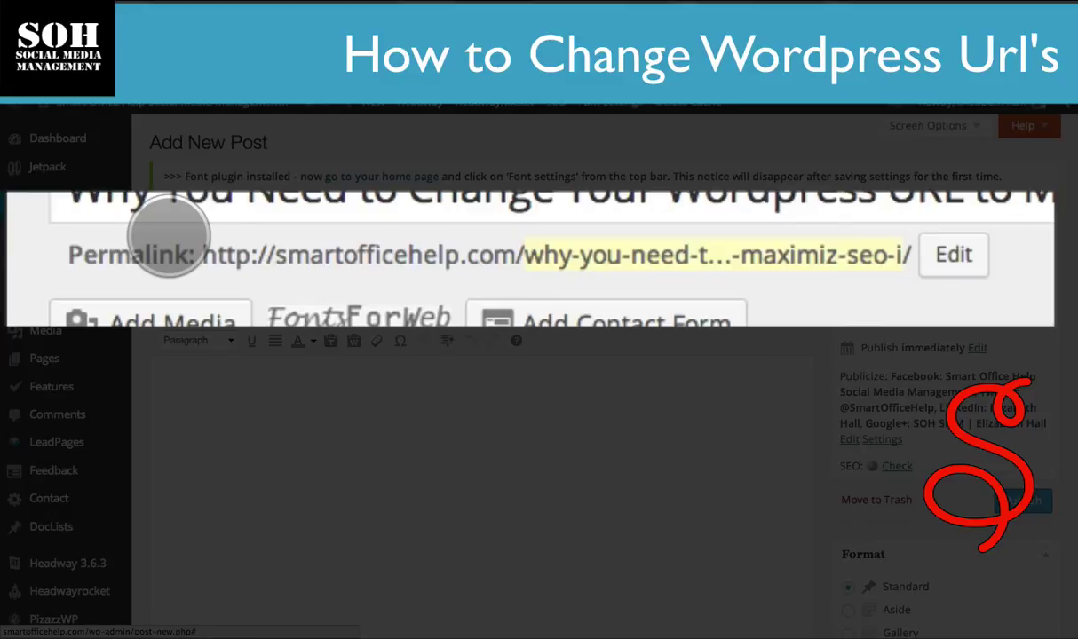
# Step: Open the permalink slug for editing and read through its generated text
pyautogui.click(952, 253)
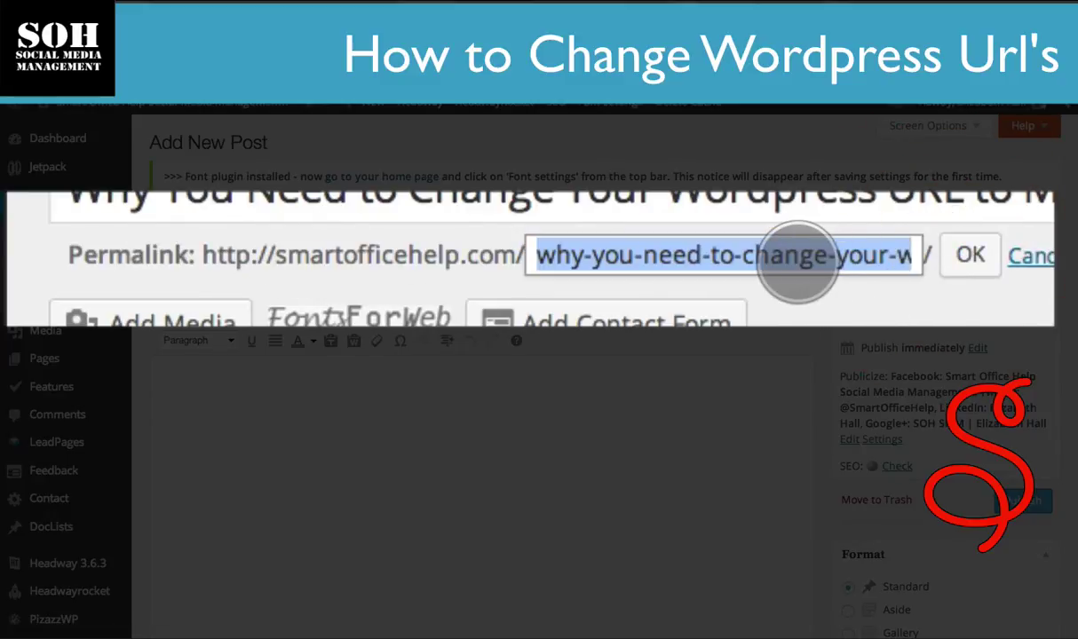
pyautogui.click(798, 263)
pyautogui.press('End')
pyautogui.press('Left')
pyautogui.press('Left')
pyautogui.press('Left')
pyautogui.press('Left')
pyautogui.press('Left')
pyautogui.press('Left')
pyautogui.press('Left')
pyautogui.press('Left')
pyautogui.press('Left')
pyautogui.press('Left')
pyautogui.press('Left')
pyautogui.press('Left')
pyautogui.press('Left')
pyautogui.press('Left')
pyautogui.press('Left')
pyautogui.press('Left')
pyautogui.press('Left')
pyautogui.press('Left')
pyautogui.press('Left')
pyautogui.press('Left')
pyautogui.press('Left')
pyautogui.press('Left')
pyautogui.press('Left')
pyautogui.press('Left')
pyautogui.press('Left')
pyautogui.press('Left')
pyautogui.press('Left')
pyautogui.press('Left')
pyautogui.press('Left')
pyautogui.press('Left')
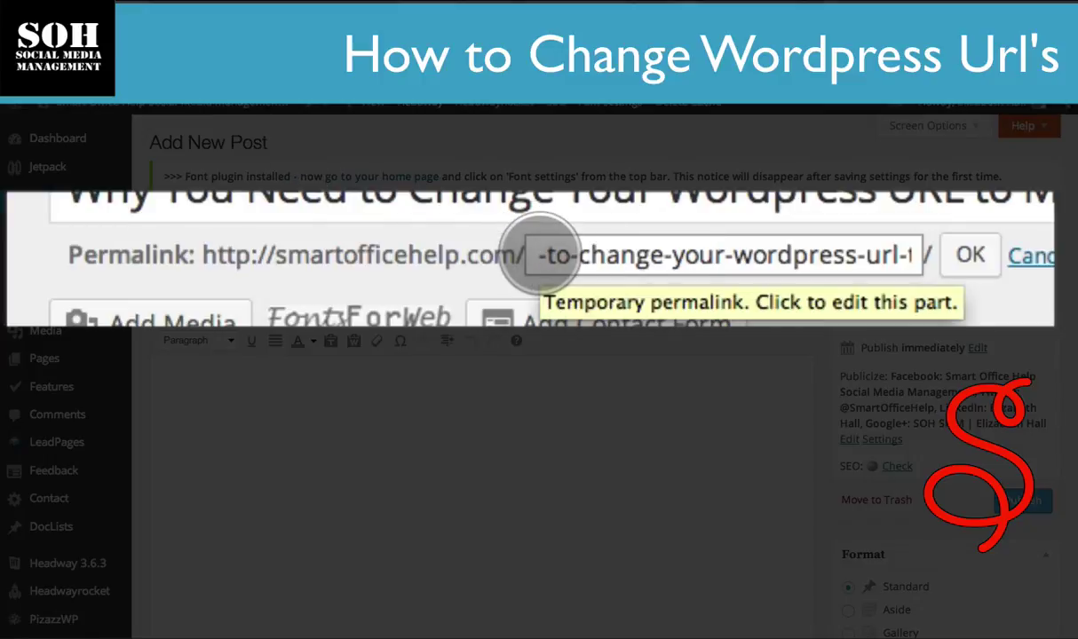
# Step: Replace the permalink slug with 'Changing Wordpress URL' and confirm it as changing-wordpress-url
pyautogui.tripleClick(539, 257)
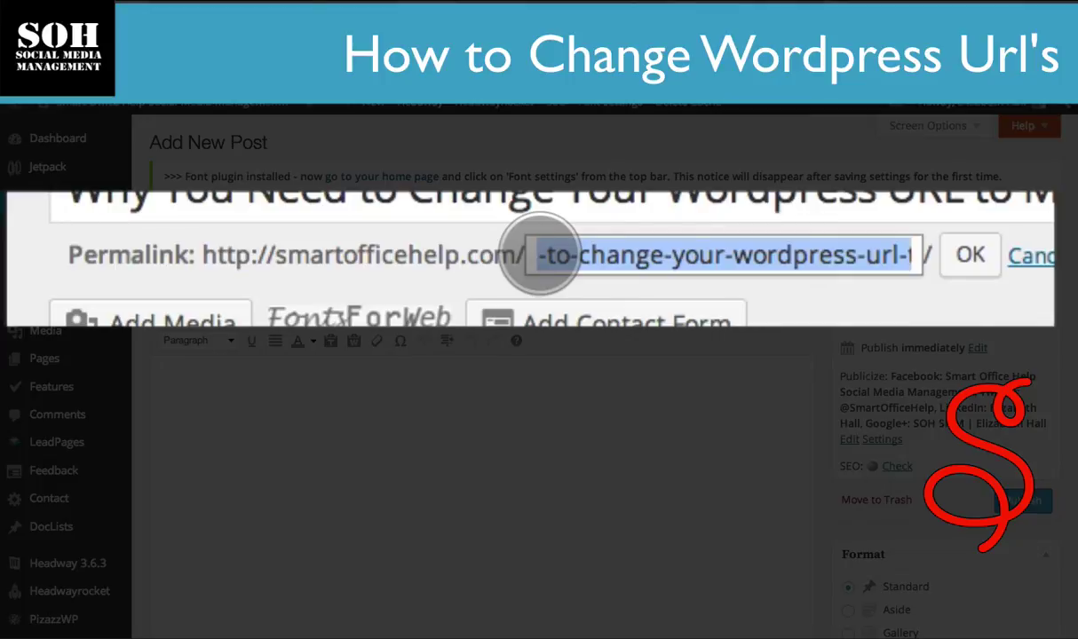
pyautogui.write('C')
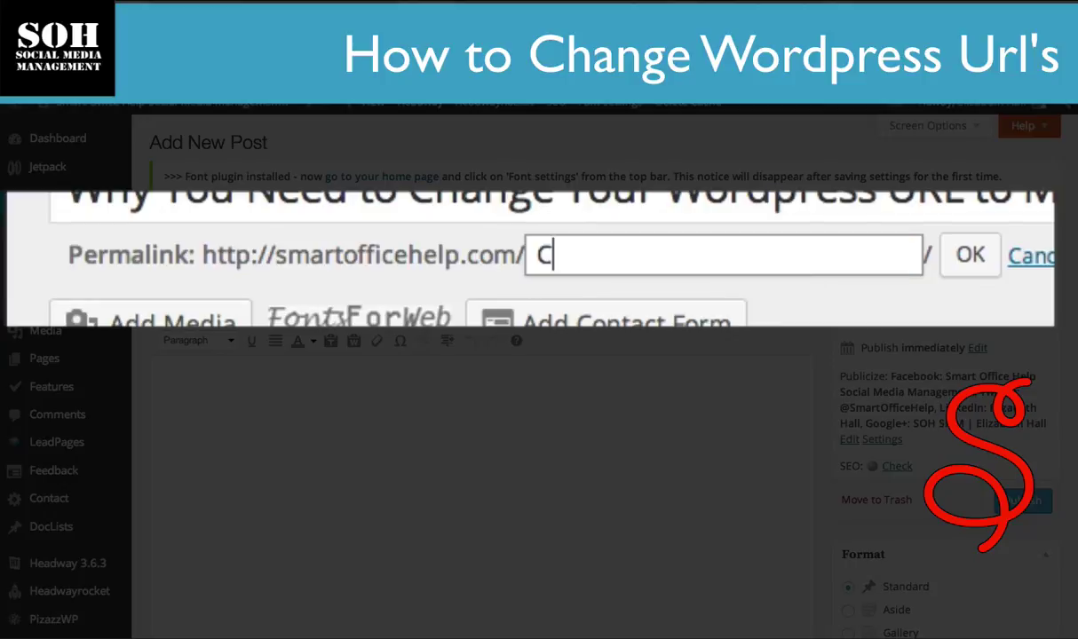
pyautogui.write('hanging ')
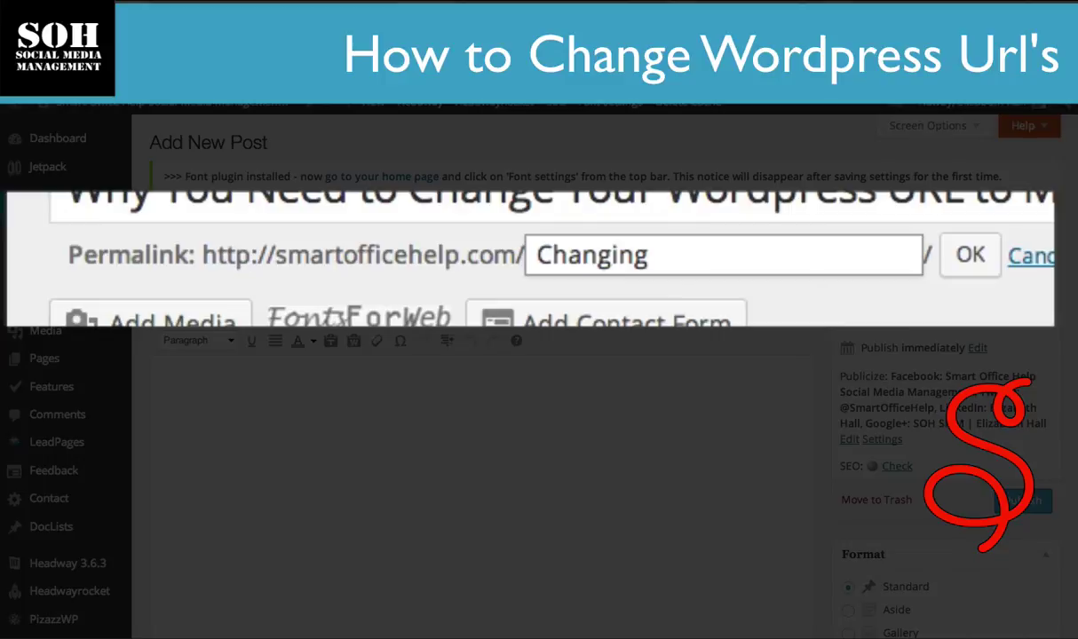
pyautogui.write('Word')
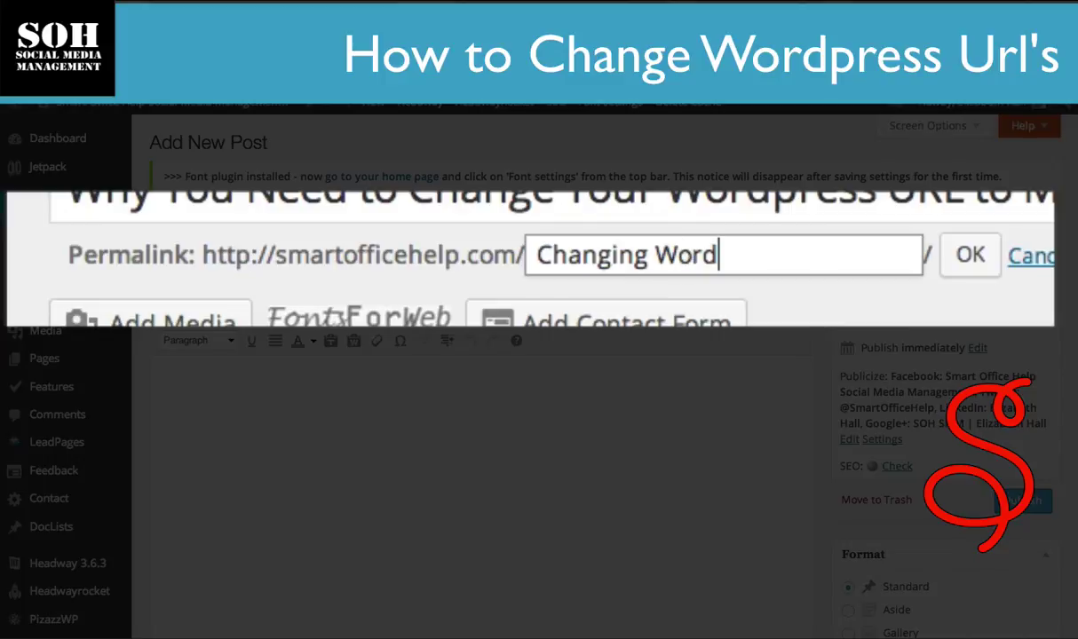
pyautogui.write('press URL')
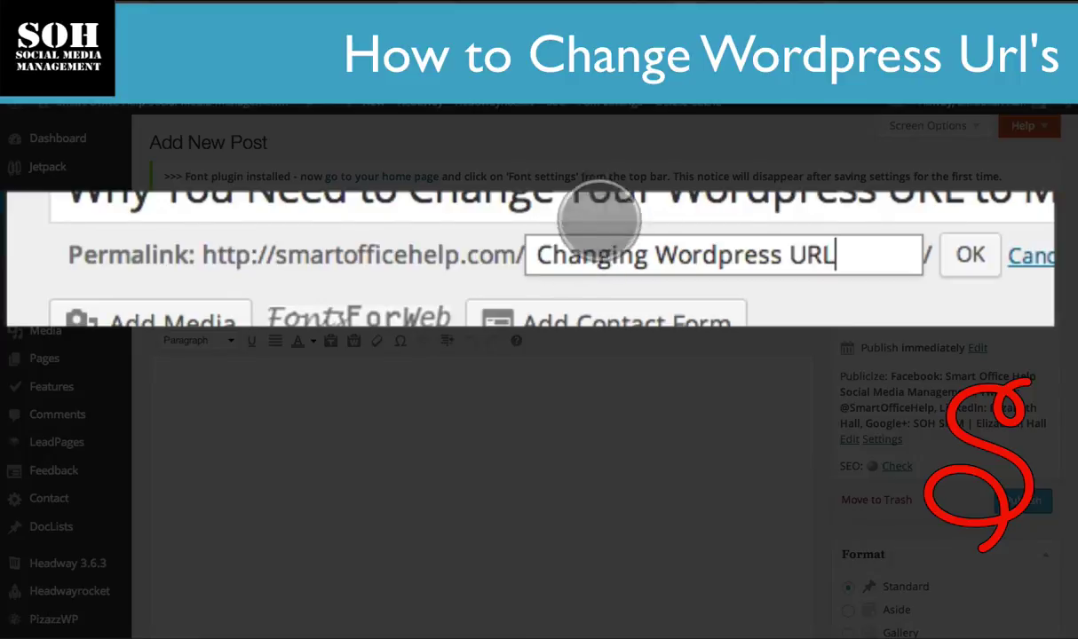
pyautogui.click(970, 255)
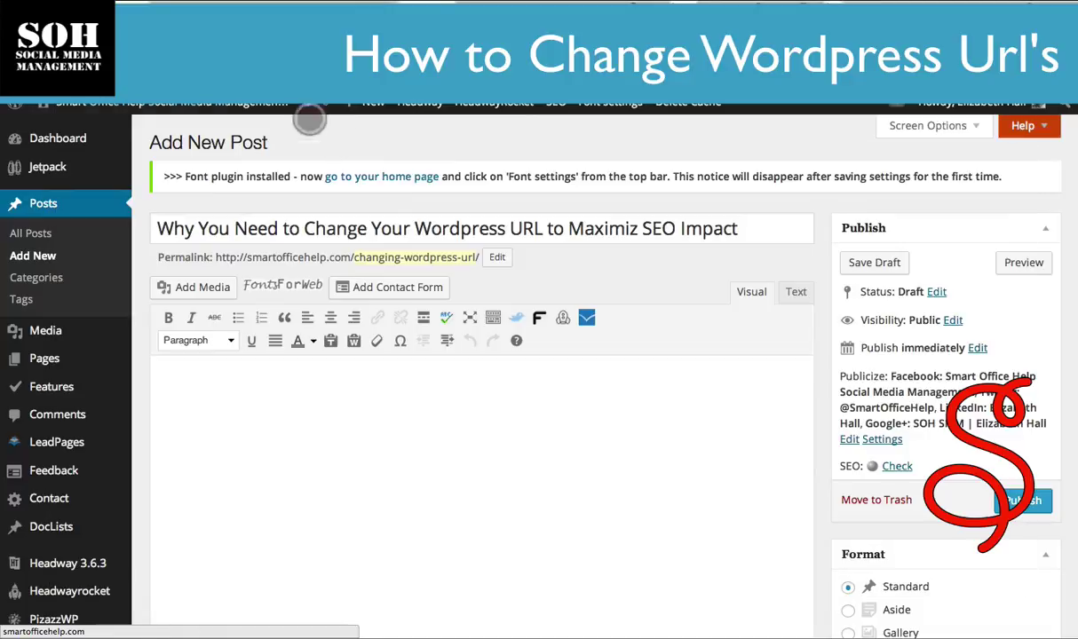
# Step: Go to the site's front page from the admin bar site name
pyautogui.click(294, 111)
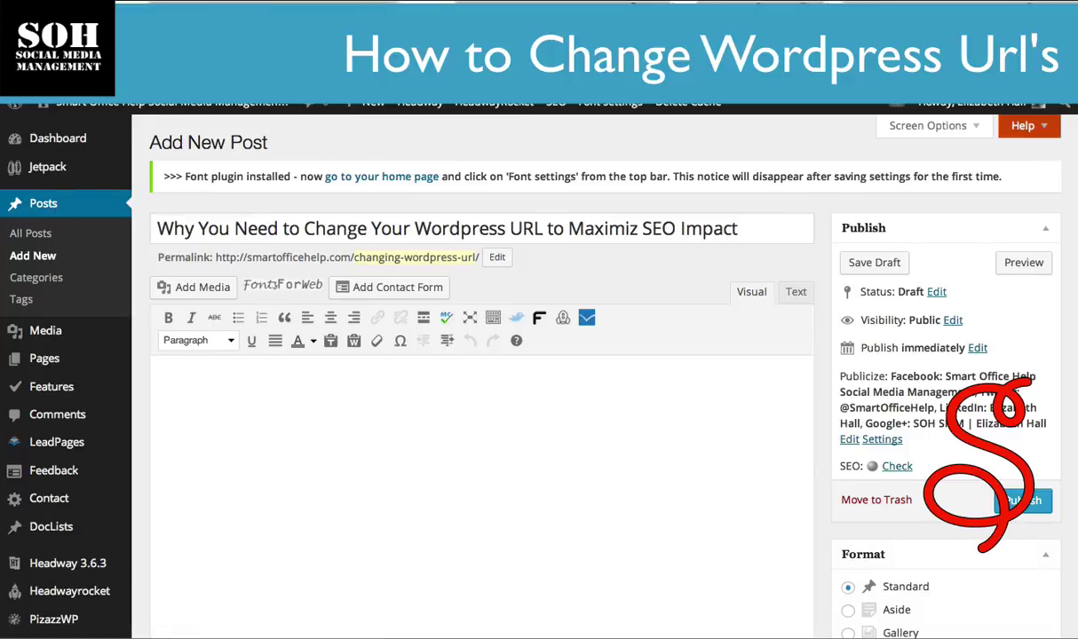